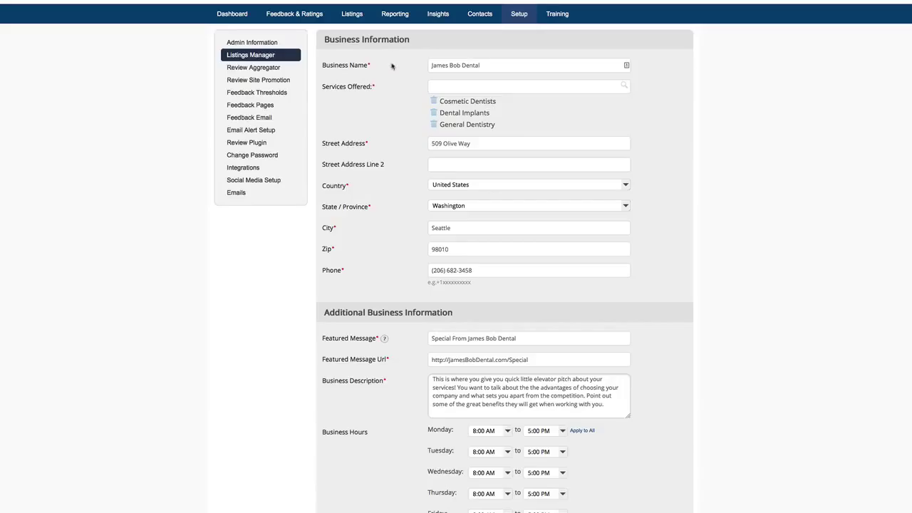
Step: Search the Services Offered suggestions for "orth" and clear the search text without adding a service
click(494, 65)
click(463, 86)
text(orth)
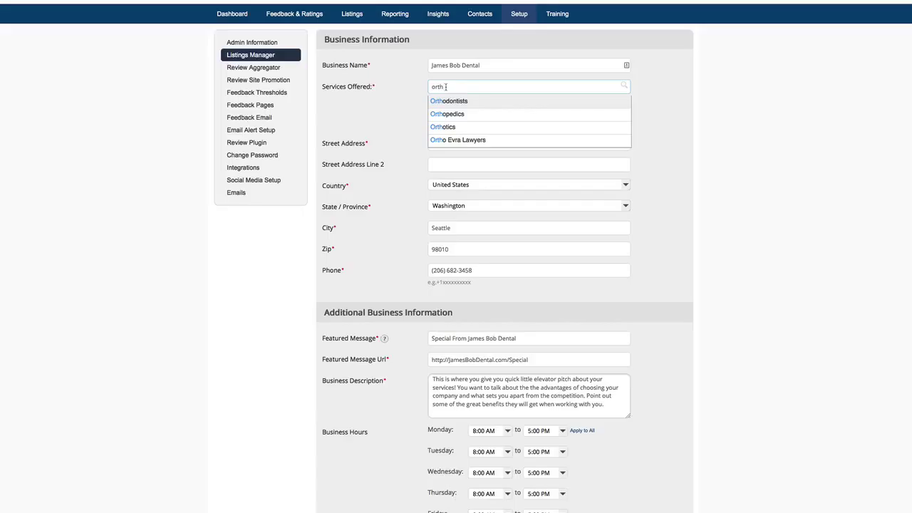
key(BackSpace)
key(BackSpace)
key(BackSpace)
key(BackSpace)
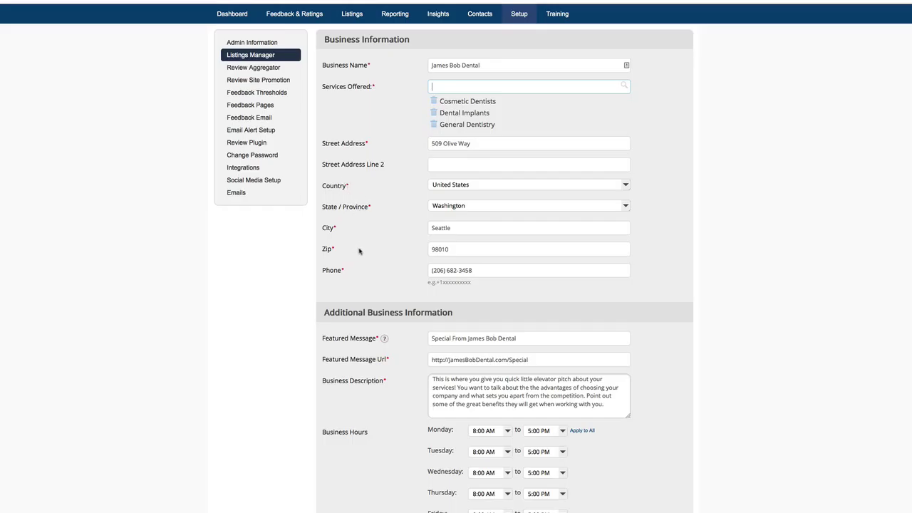
Step: Examine the Featured Message help note, message text and Featured Message Url under Additional Business Information
scroll(385, 249, down, 1)
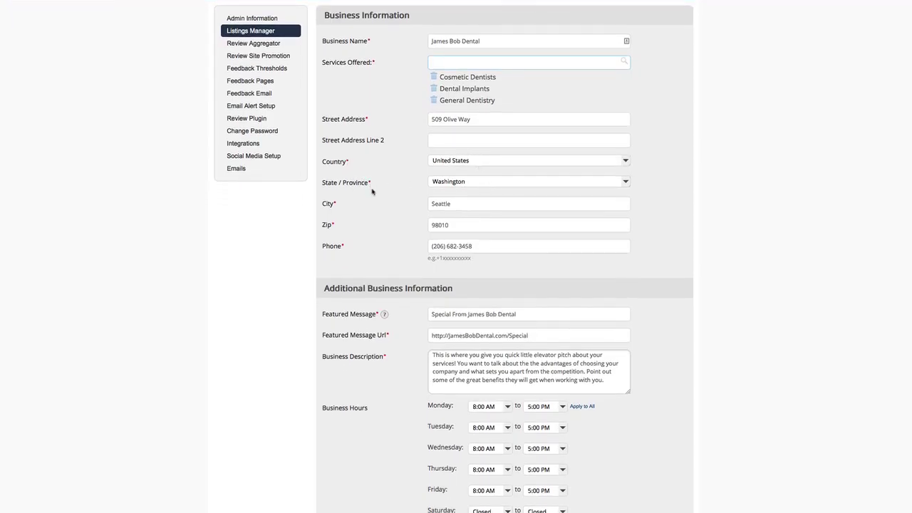
scroll(372, 191, down, 2)
scroll(372, 191, down, 5)
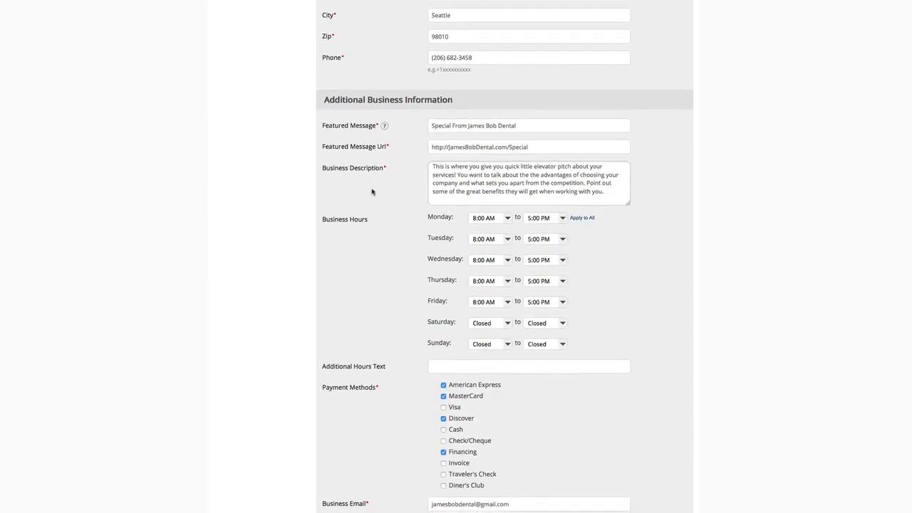
scroll(372, 190, down, 1)
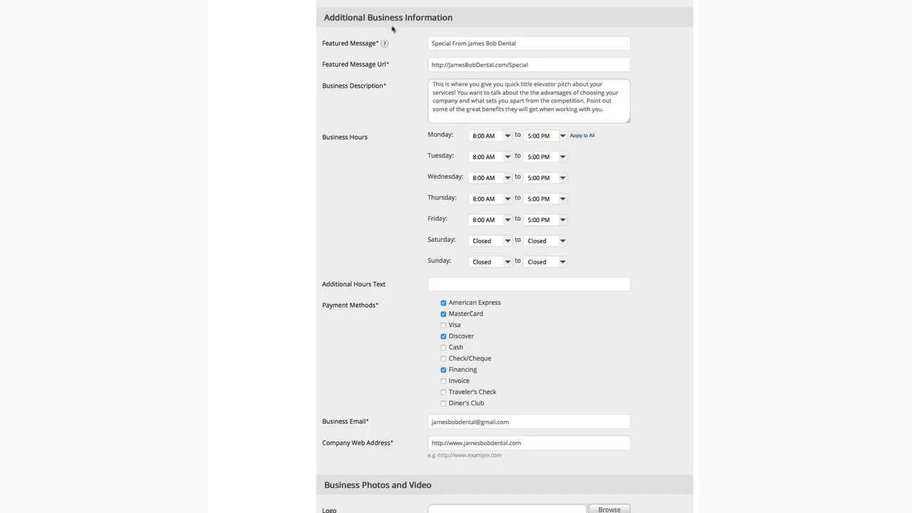
mouse_move(384, 44)
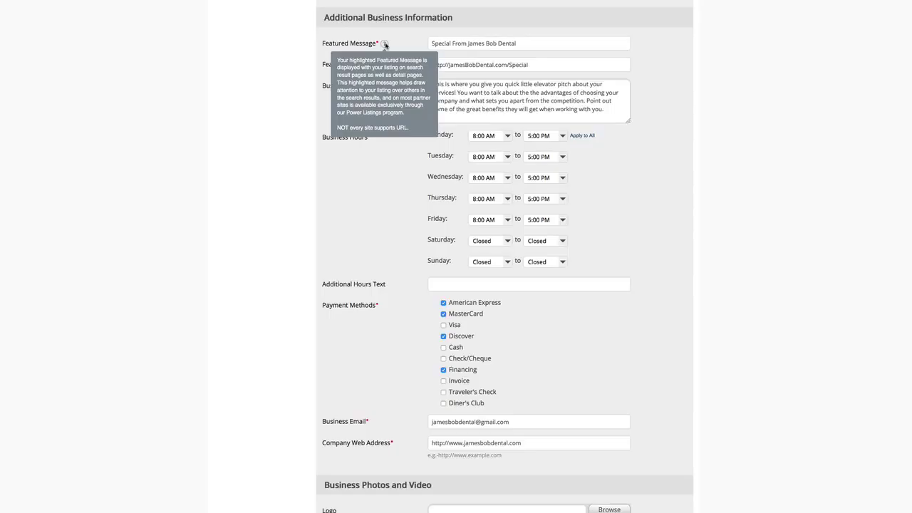
click(544, 46)
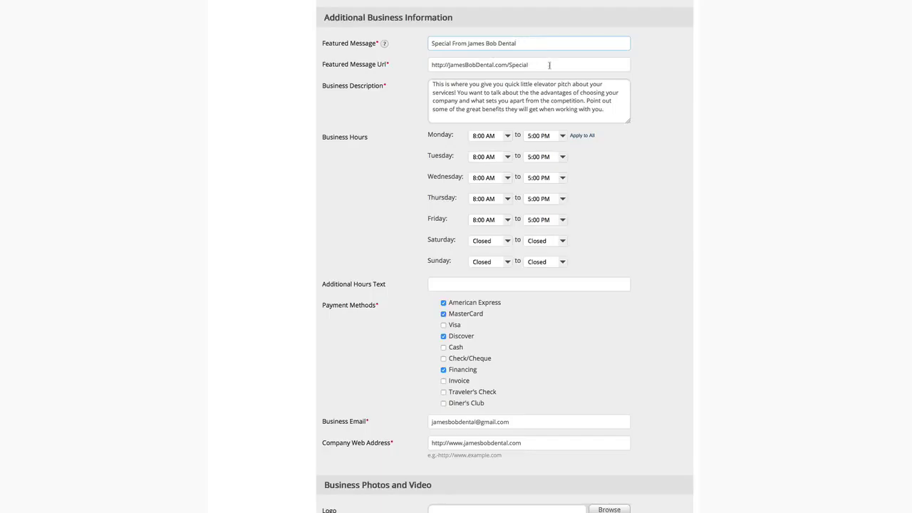
drag(549, 63, 429, 63)
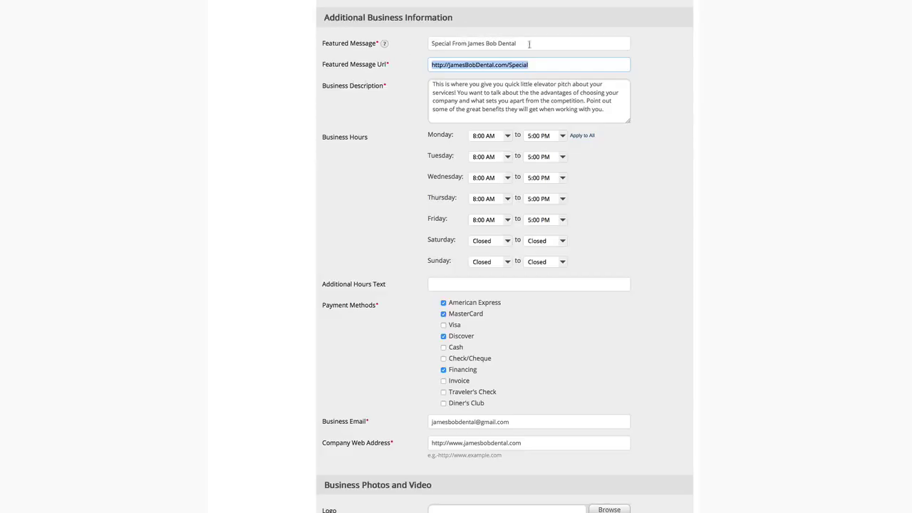
click(392, 90)
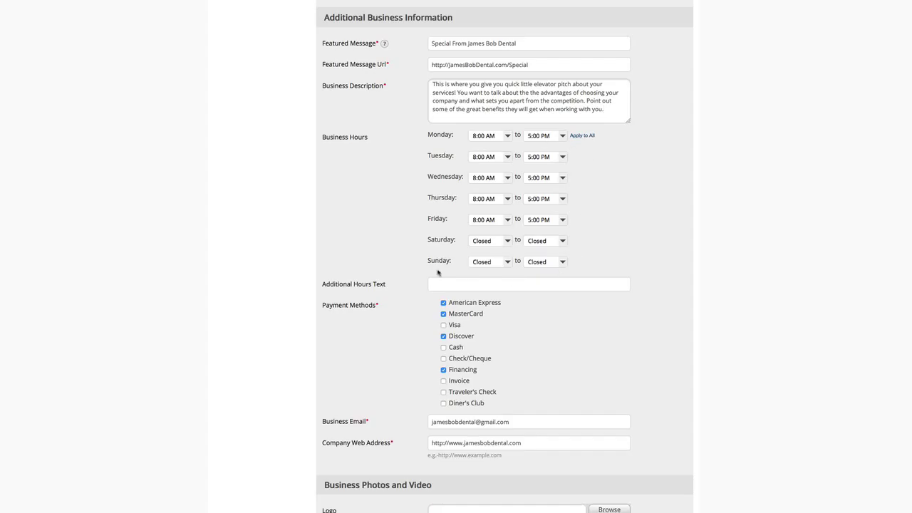
Step: Look through the opening-time options for Saturday and check the Additional Hours Text field
click(506, 243)
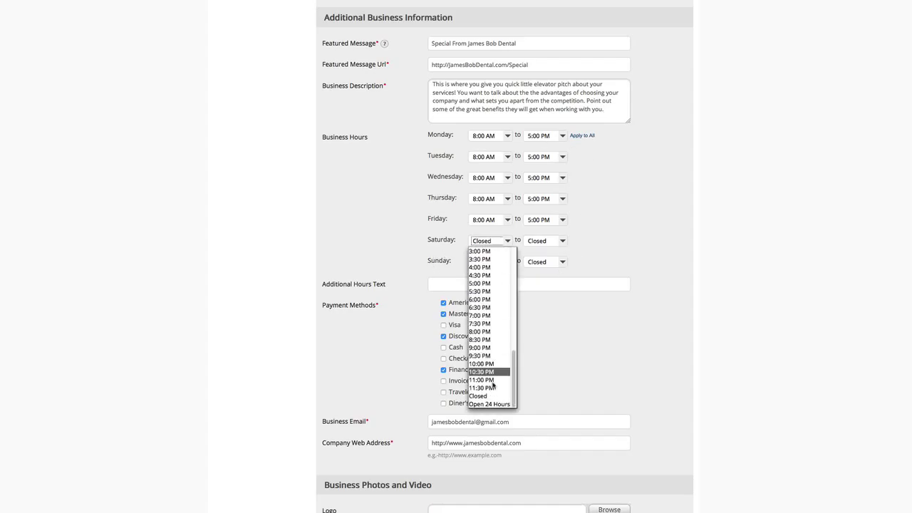
scroll(492, 399, down, 1)
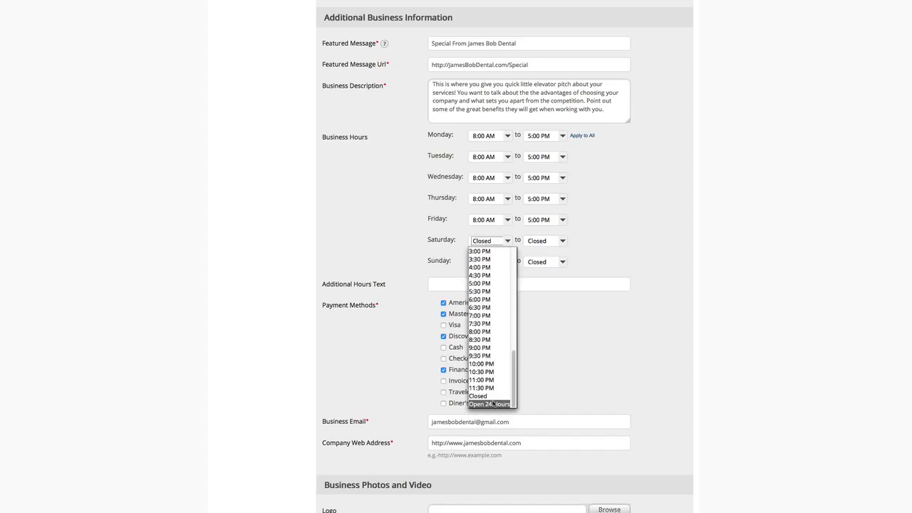
click(379, 241)
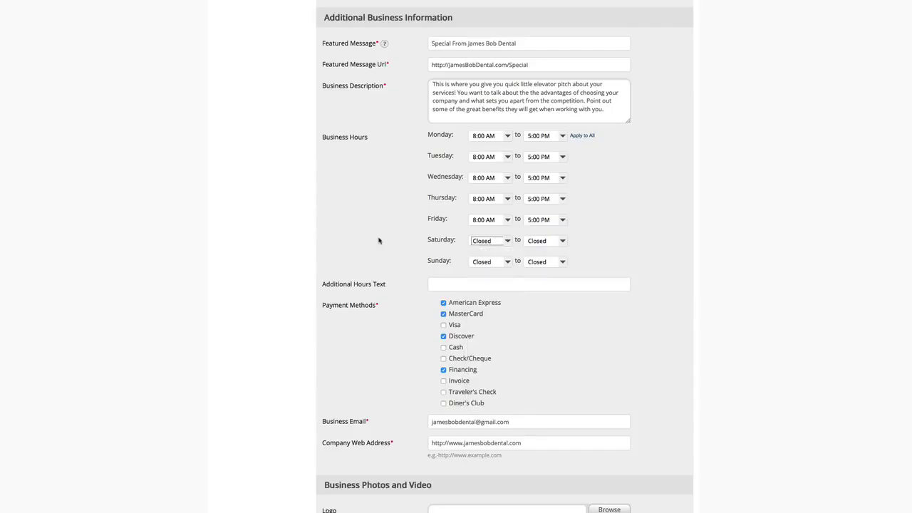
click(508, 287)
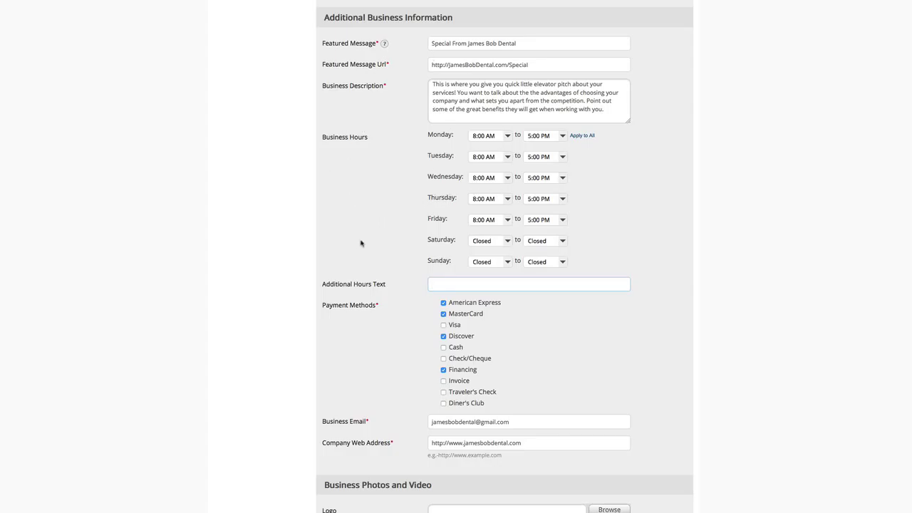
Step: Review the payment methods, business email, company web address and Youtube Video Url fields
scroll(360, 248, down, 2)
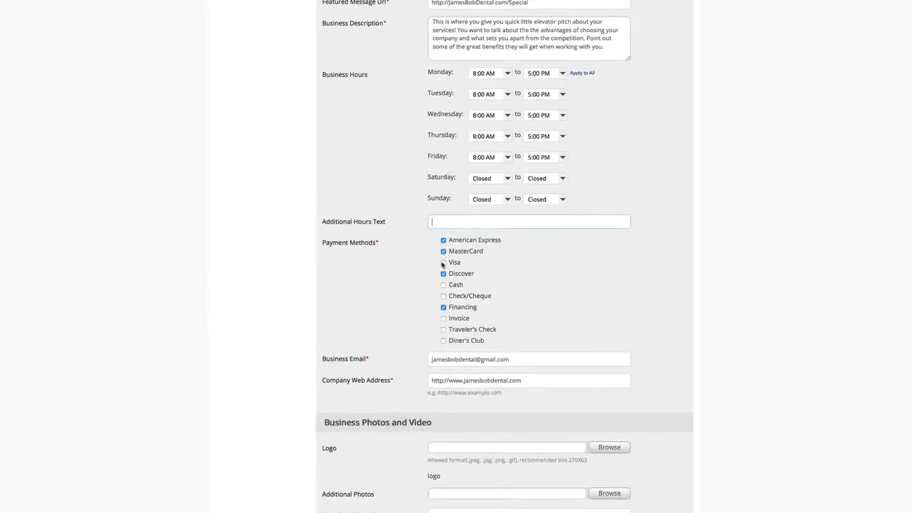
scroll(362, 252, down, 3)
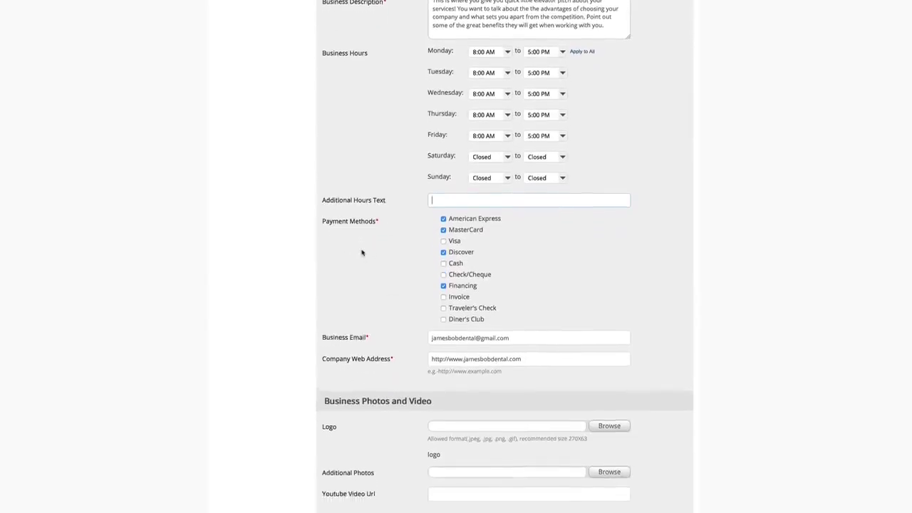
drag(371, 262, 322, 262)
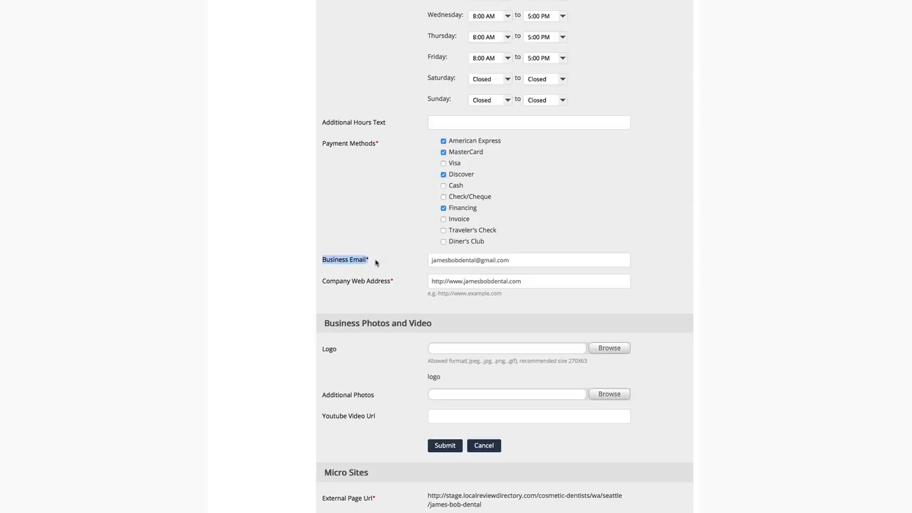
click(376, 263)
drag(411, 285, 325, 284)
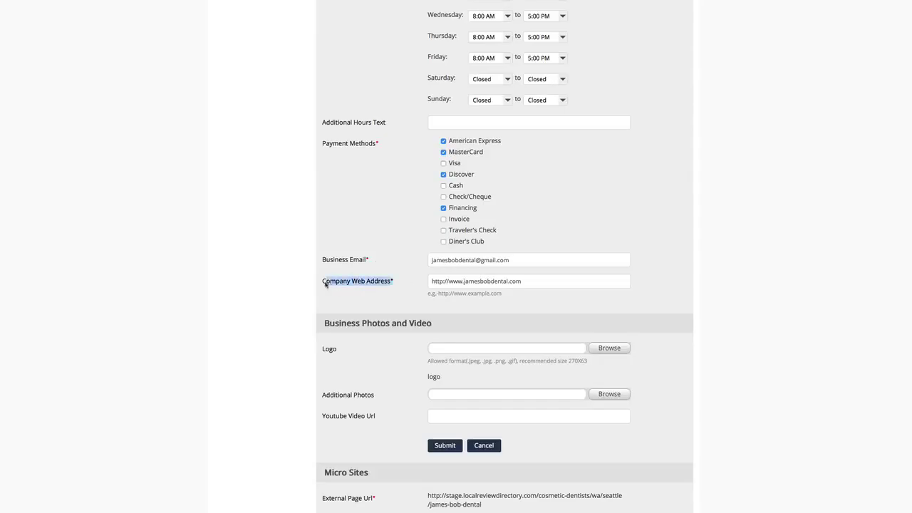
click(540, 283)
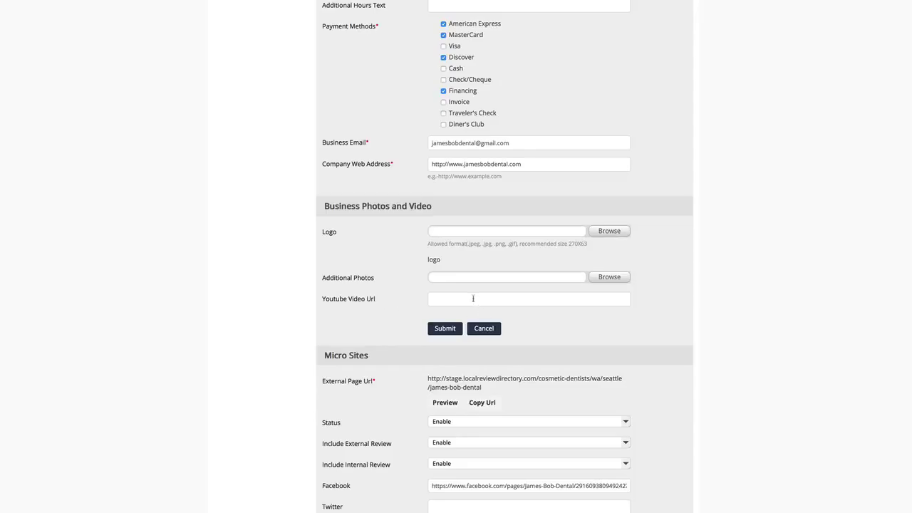
click(472, 298)
Step: Examine the service category in the micro site's External Page Url and compare it with the Services Offered list
scroll(387, 321, down, 3)
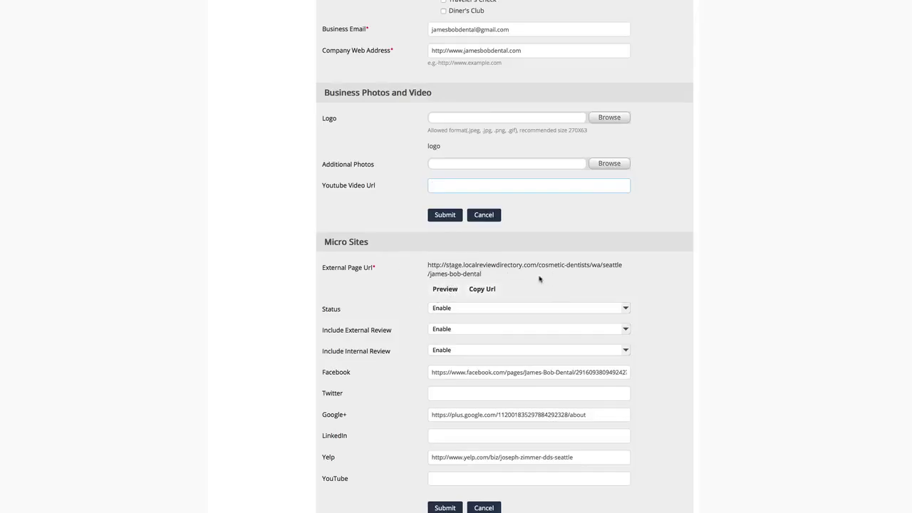
drag(538, 265, 590, 266)
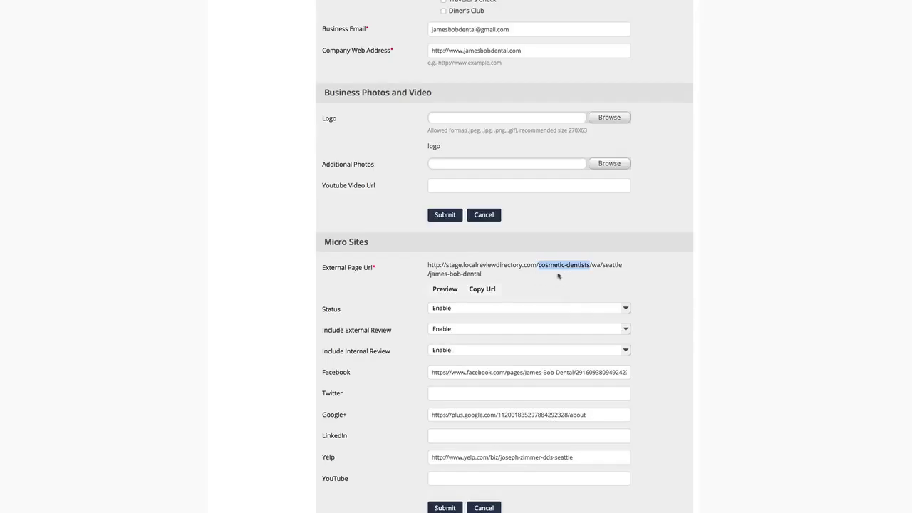
scroll(555, 276, up, 15)
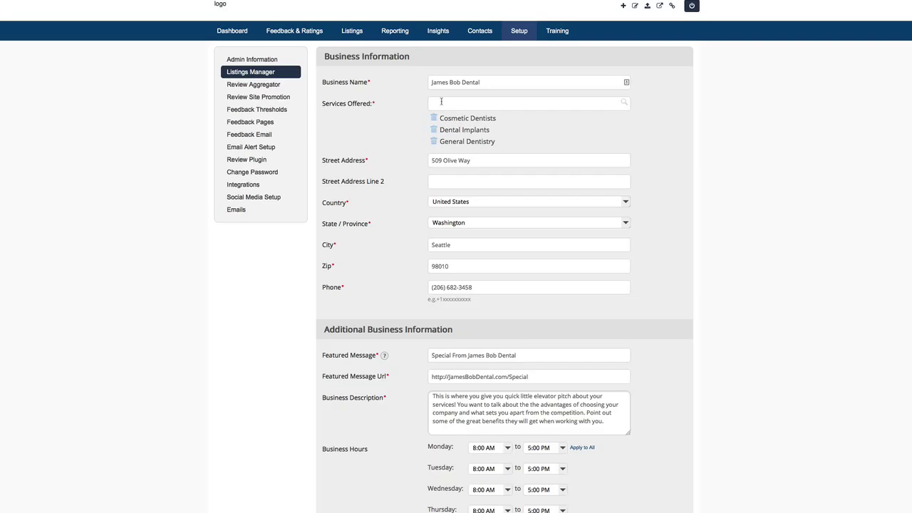
scroll(363, 228, down, 5)
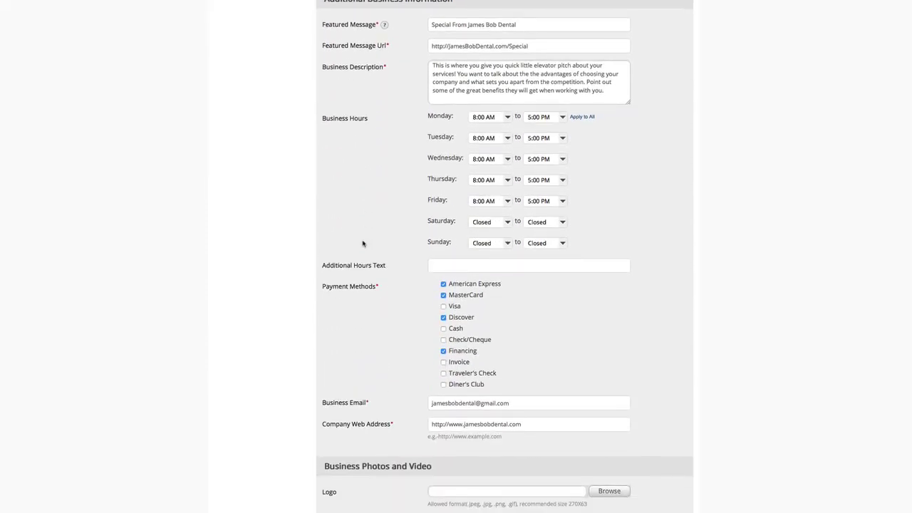
scroll(362, 244, down, 6)
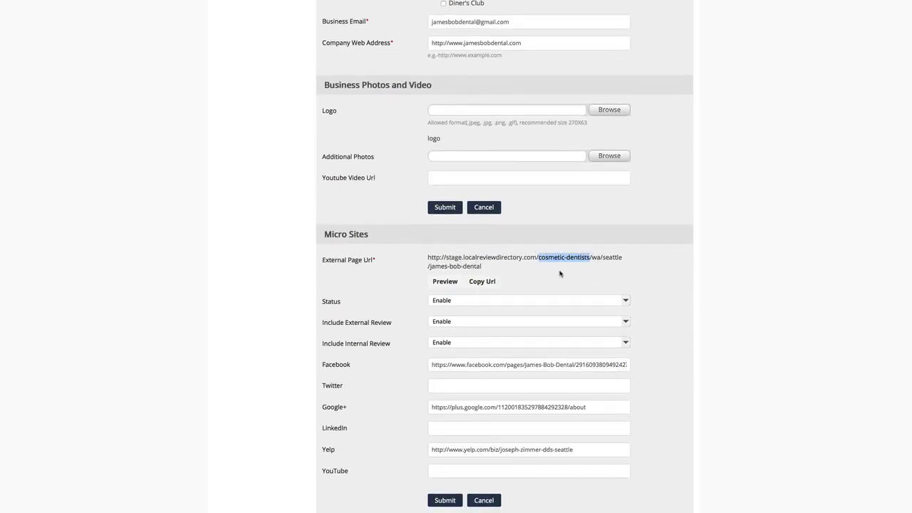
Step: Check the Micro Sites status options, the review inclusion settings and the social profile link fields
click(343, 306)
click(464, 304)
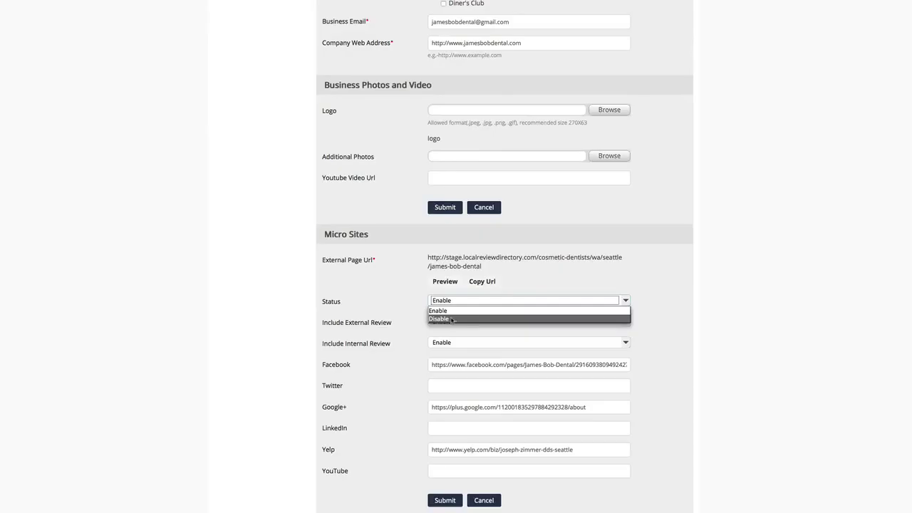
click(378, 308)
scroll(348, 324, down, 1)
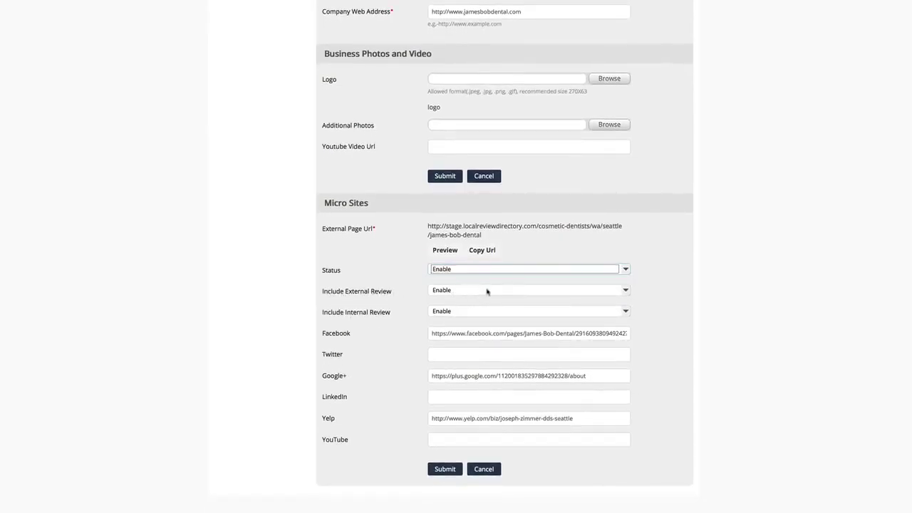
click(399, 298)
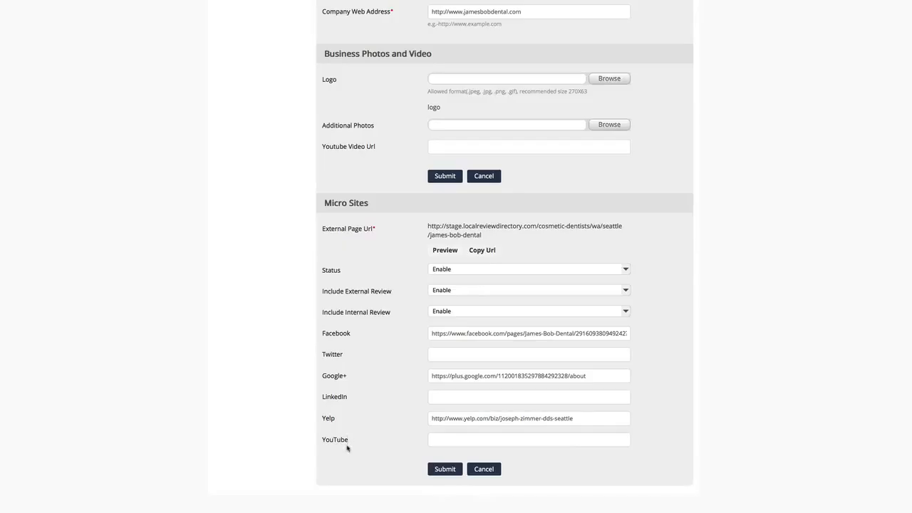
click(449, 354)
click(347, 353)
Step: Return to the Additional Business Information section and check the Featured Message Url field
scroll(399, 279, up, 3)
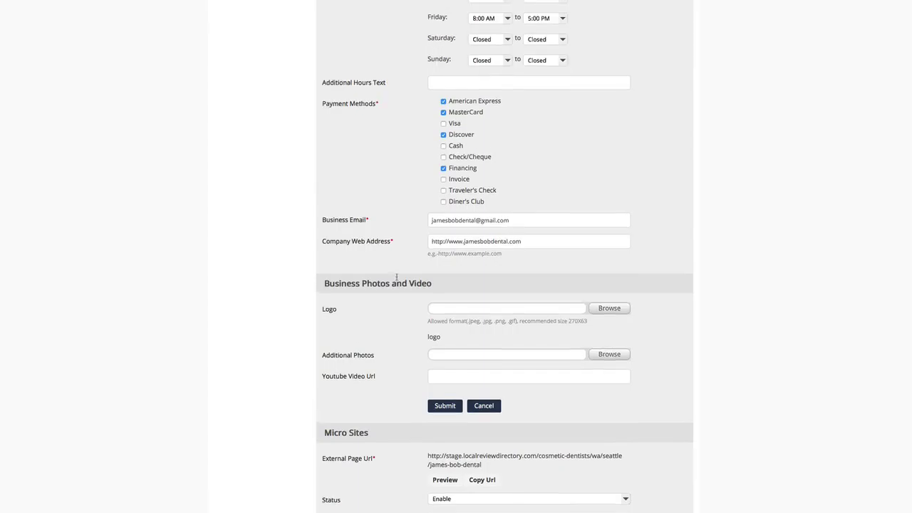
scroll(396, 278, up, 7)
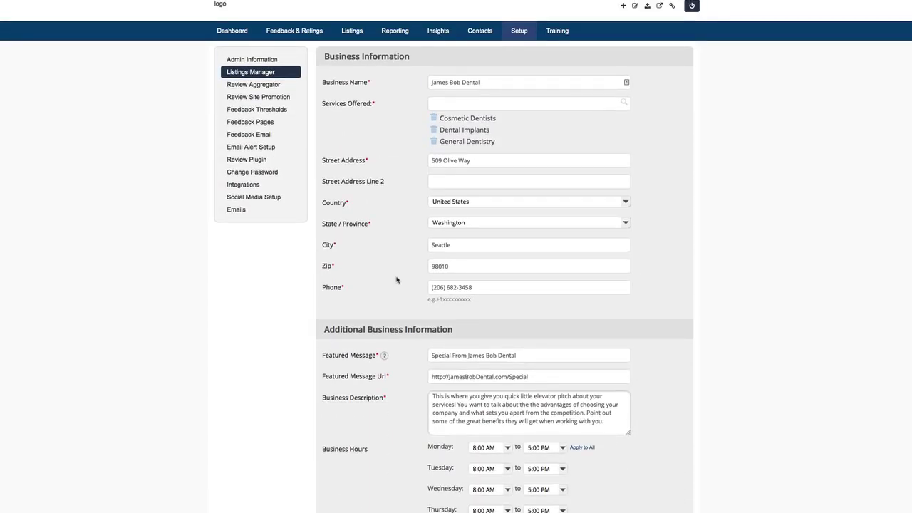
click(542, 379)
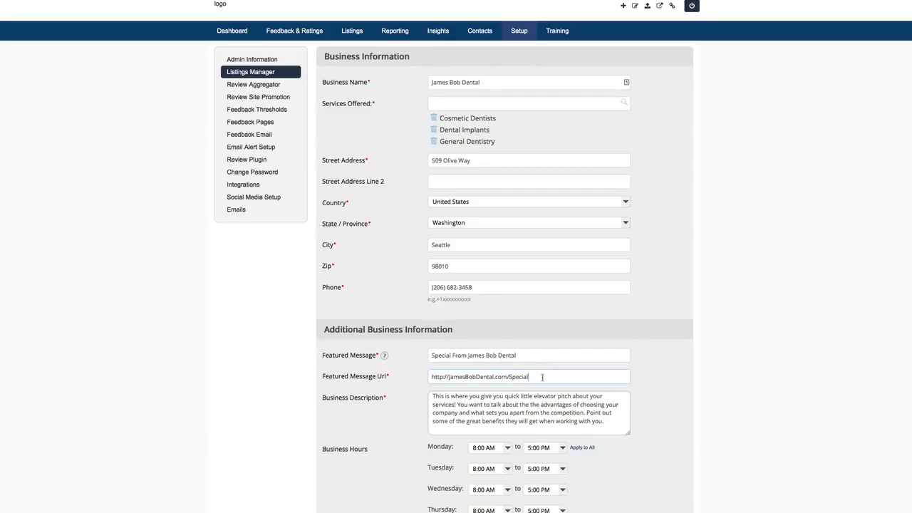